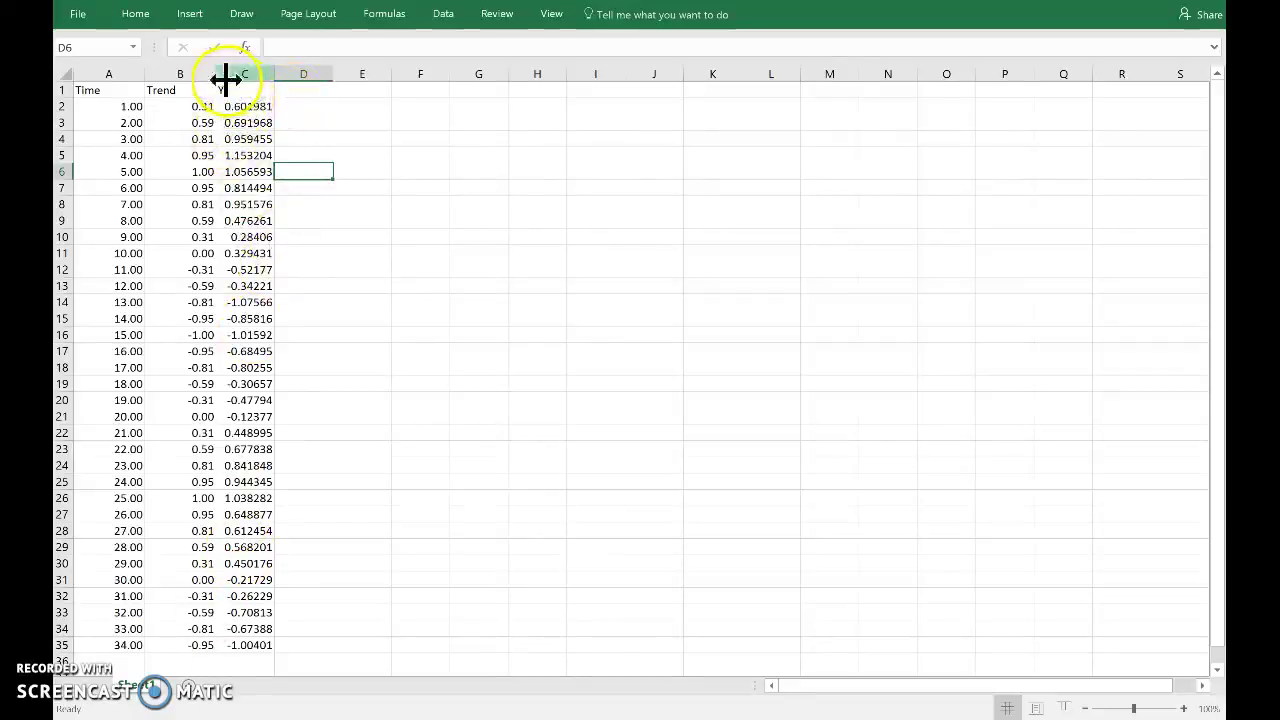
Examine the formulas behind the first Trend value in B2 and the first Yt value in C2.
{"action": "left_click_drag", "start_coordinate": [193, 65], "coordinate": [229, 71]}
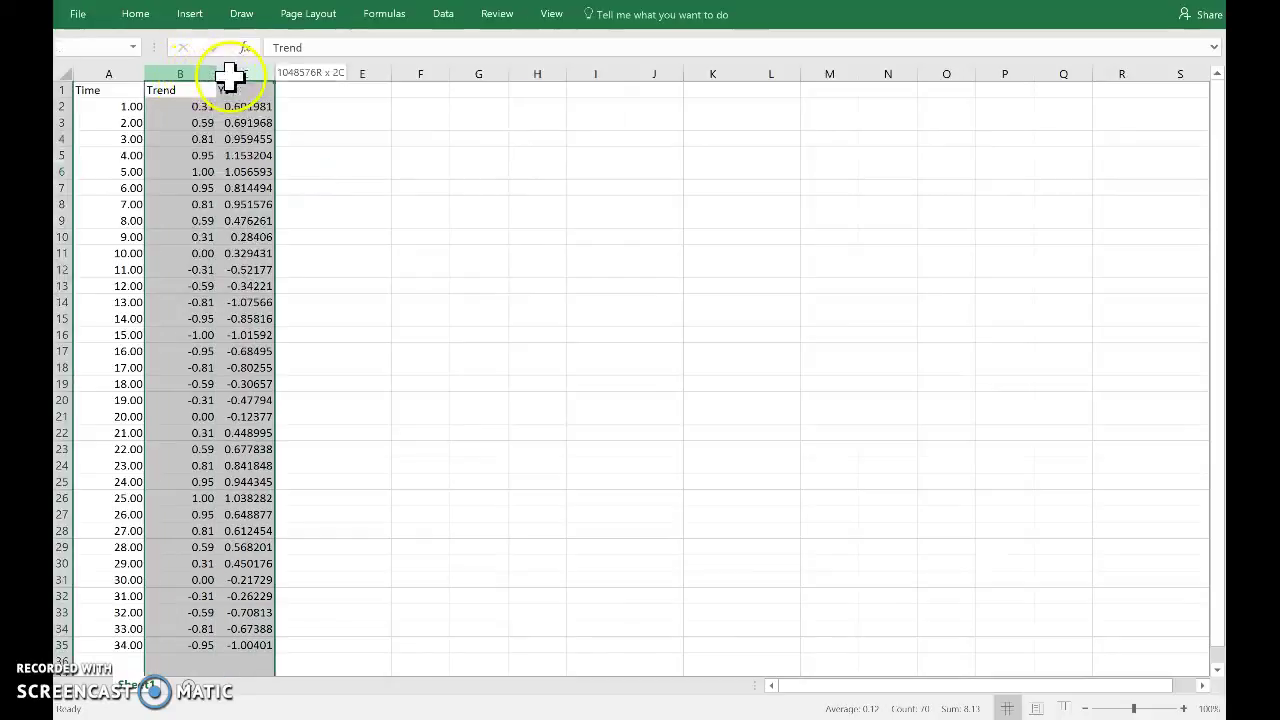
{"action": "left_click", "coordinate": [188, 106]}
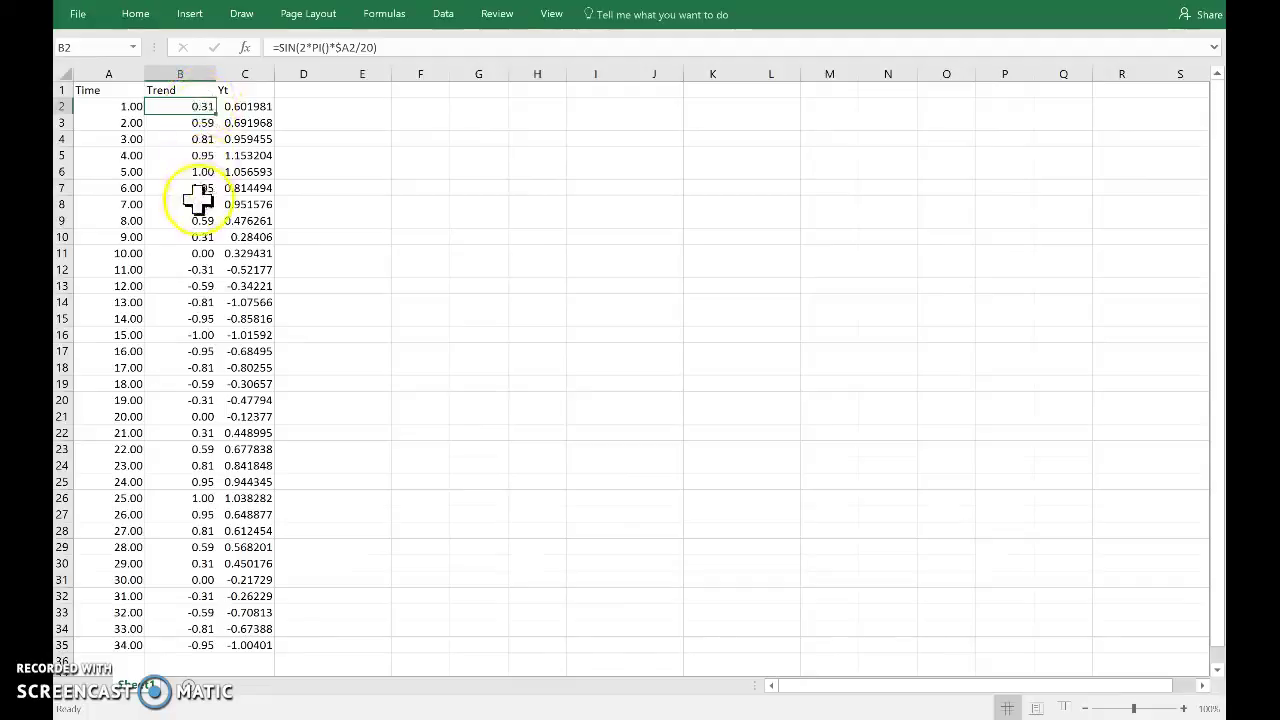
{"action": "left_click", "coordinate": [254, 106]}
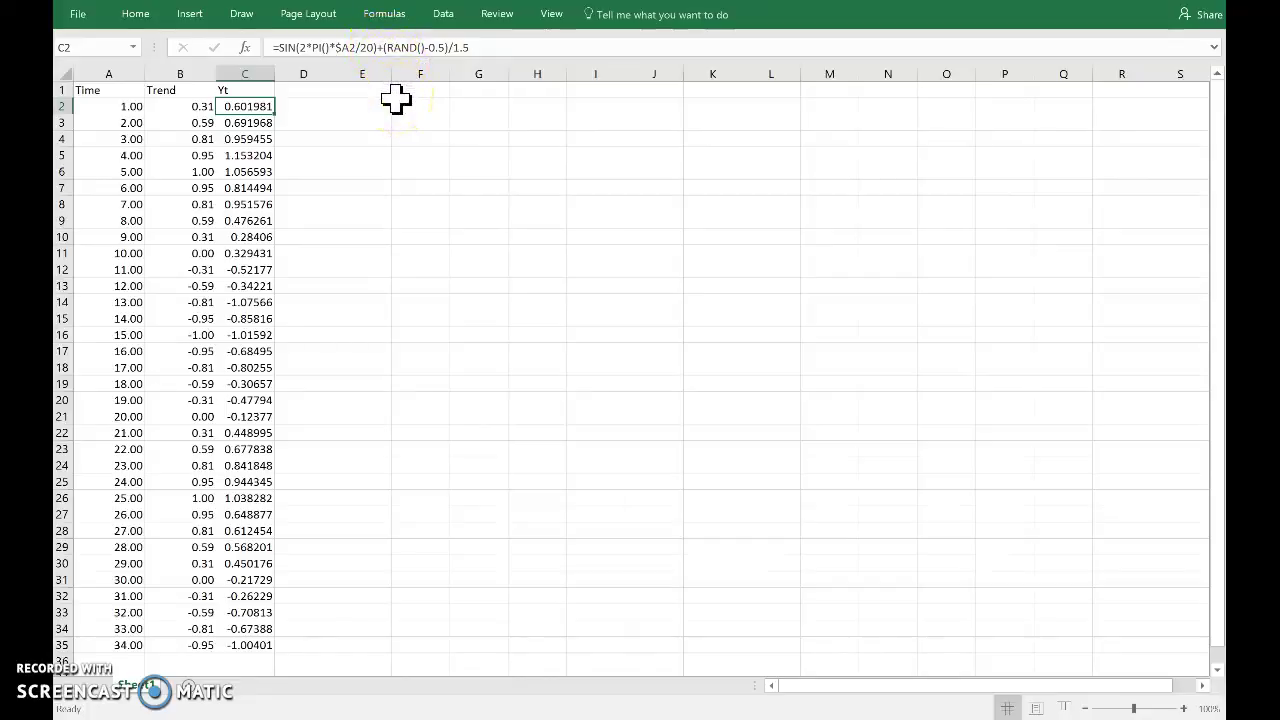
Plot the Trend and Yt columns as a basic 2-D line chart, and delete the chart after viewing it.
{"action": "left_click", "coordinate": [180, 74]}
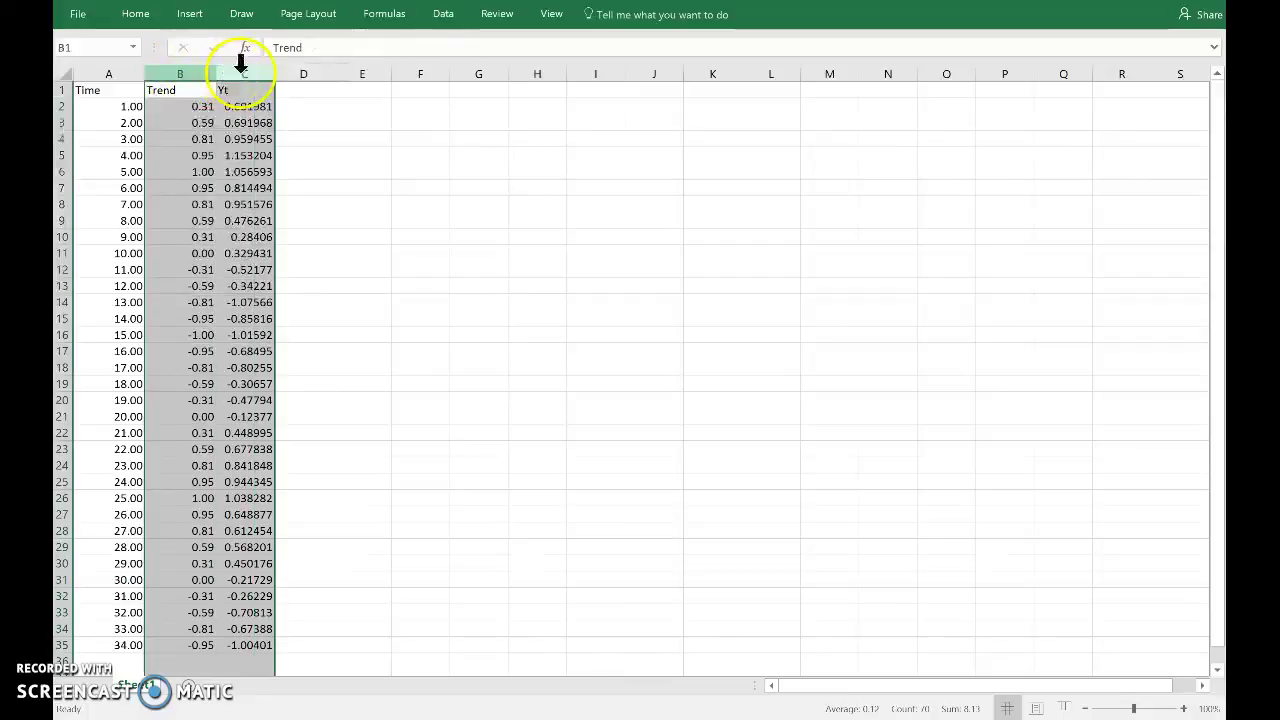
{"action": "left_click", "coordinate": [186, 90]}
{"action": "left_click_drag", "start_coordinate": [180, 74], "coordinate": [244, 74]}
{"action": "left_click", "coordinate": [200, 14]}
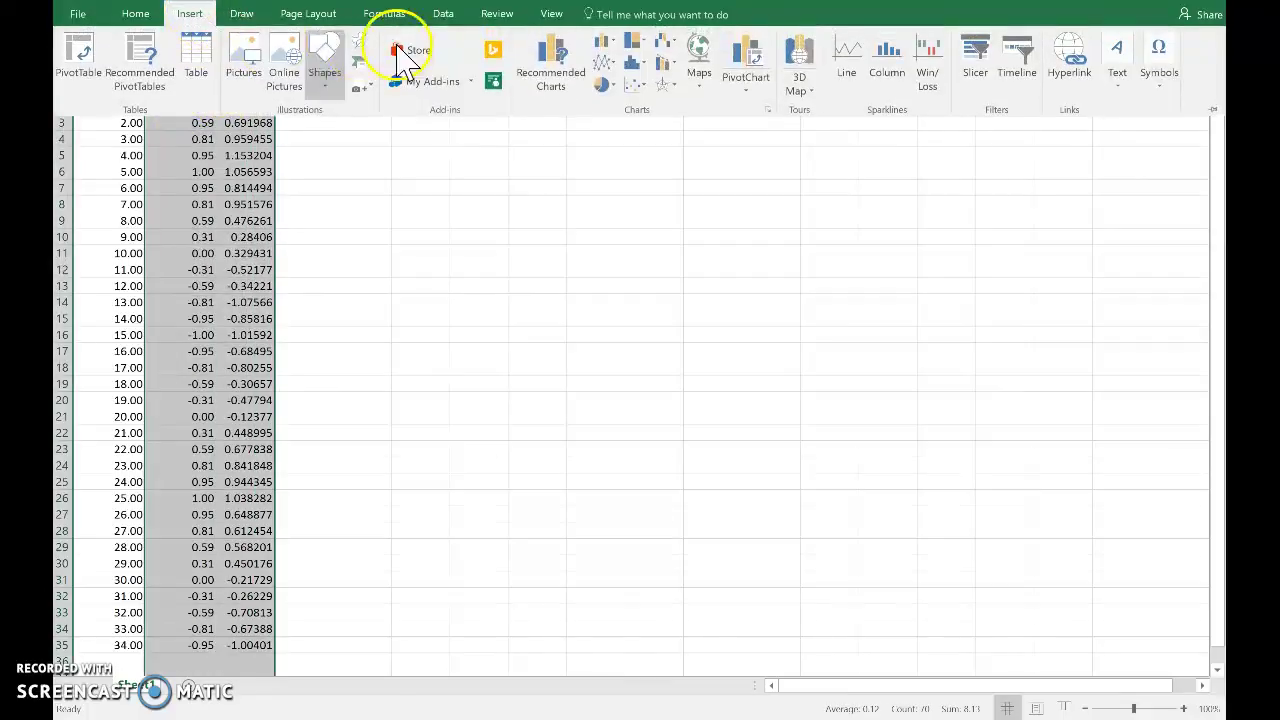
{"action": "left_click", "coordinate": [608, 60]}
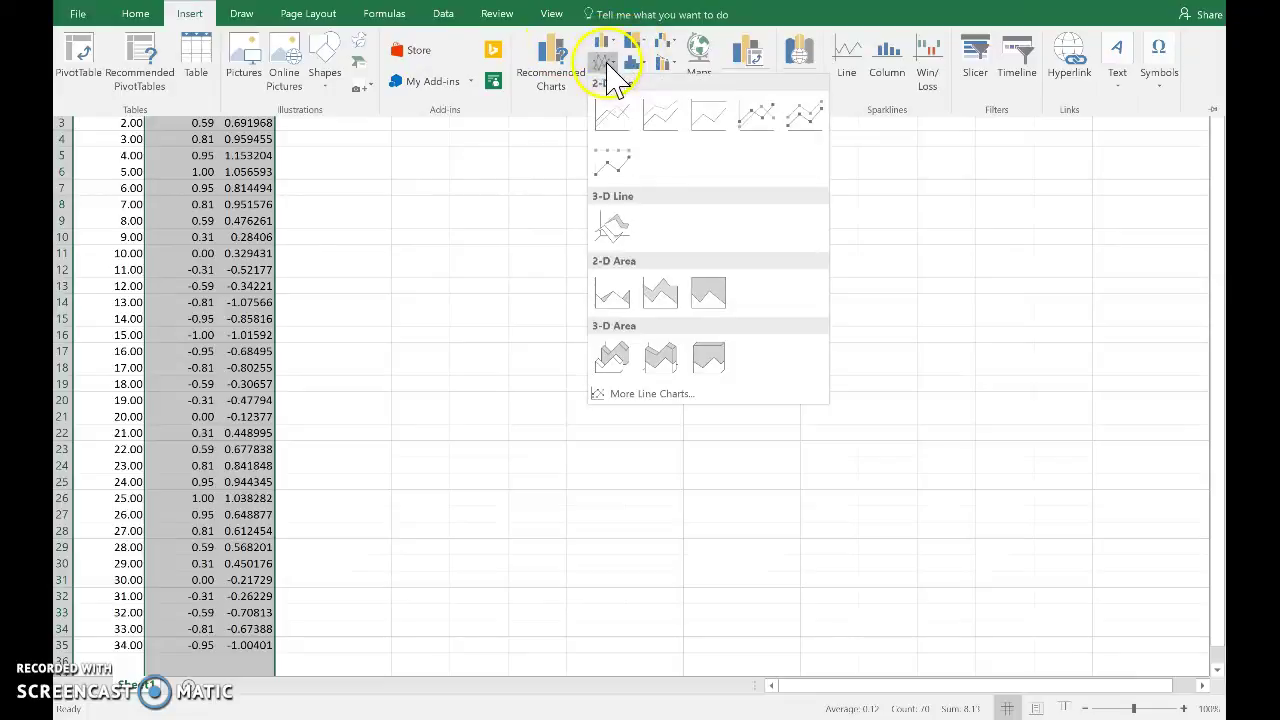
{"action": "left_click", "coordinate": [612, 106]}
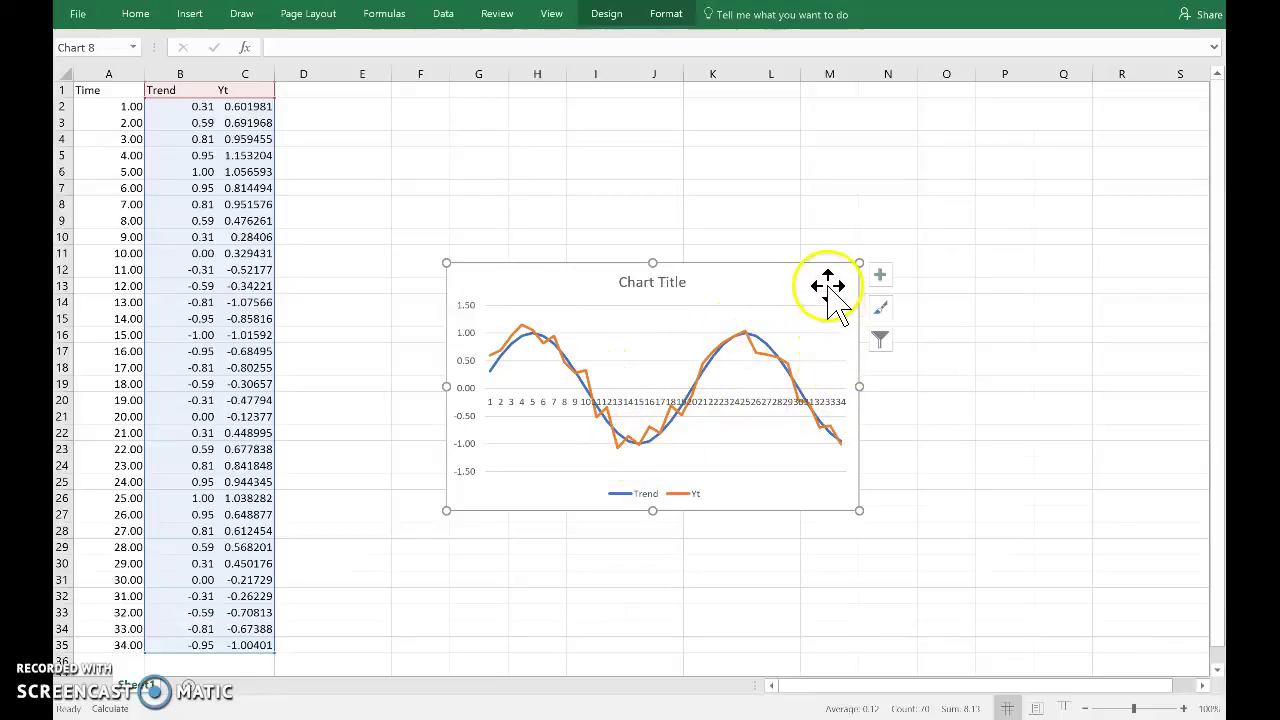
{"action": "key", "text": "Delete"}
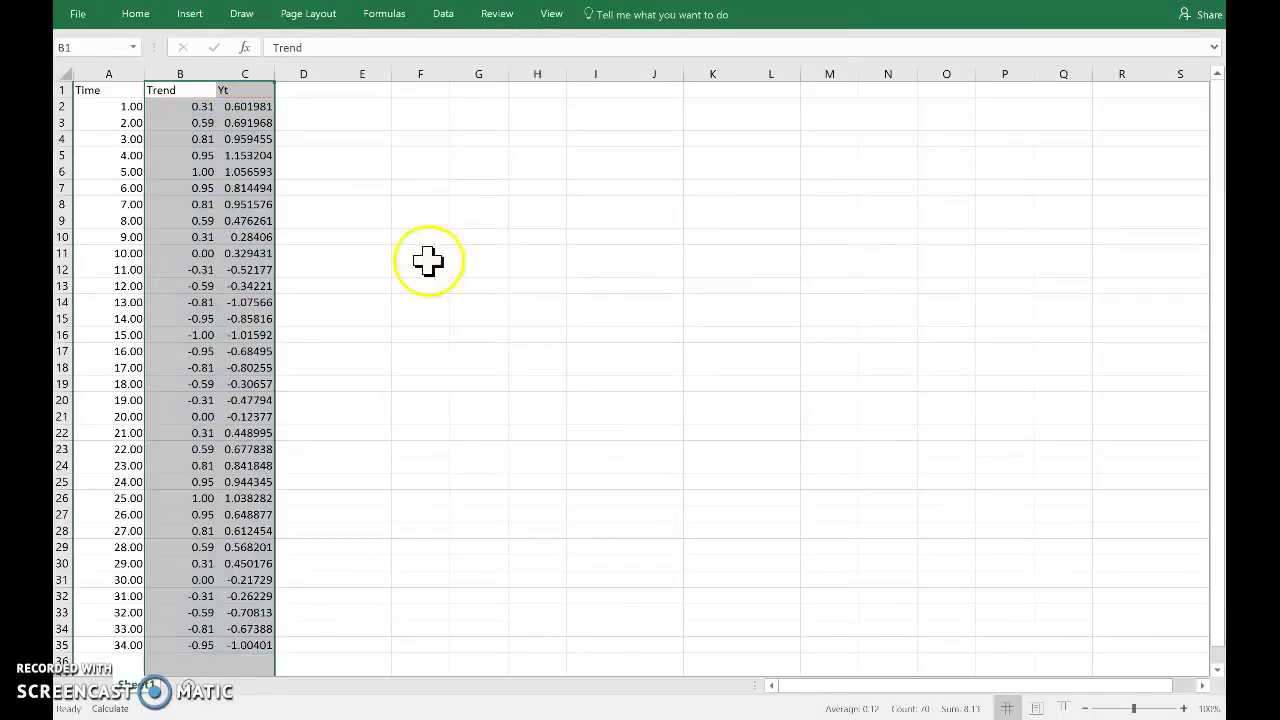
Enter a centred seven-point moving average of Yt in D5 with the formula =AVERAGE(C2:C8).
{"action": "left_click", "coordinate": [298, 155]}
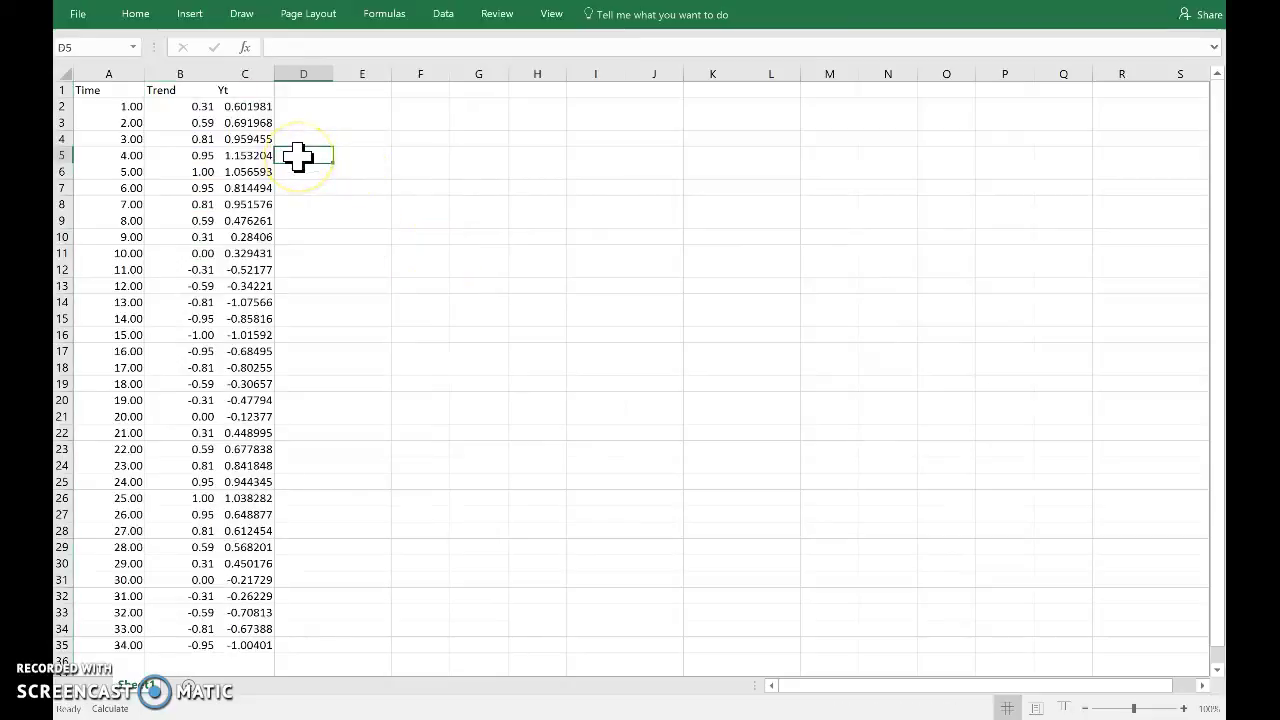
{"action": "type", "text": "="}
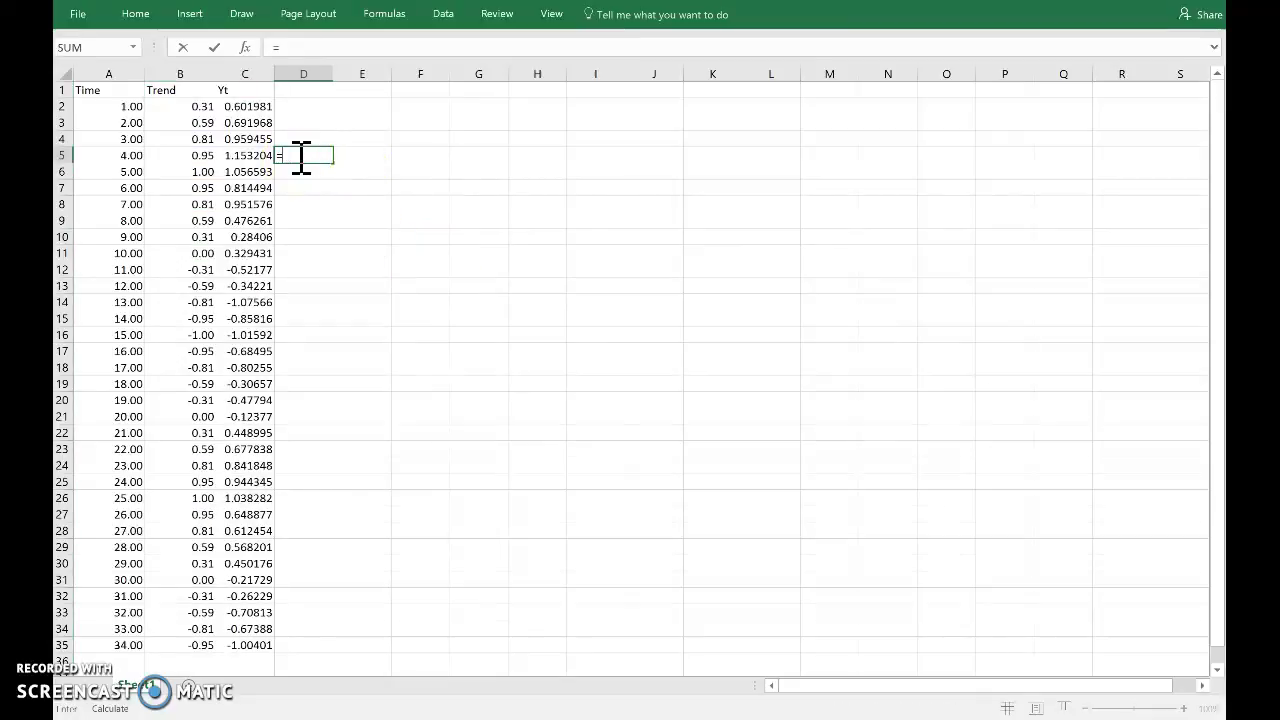
{"action": "type", "text": "averahe"}
{"action": "key", "text": "BackSpace"}
{"action": "type", "text": "ge("}
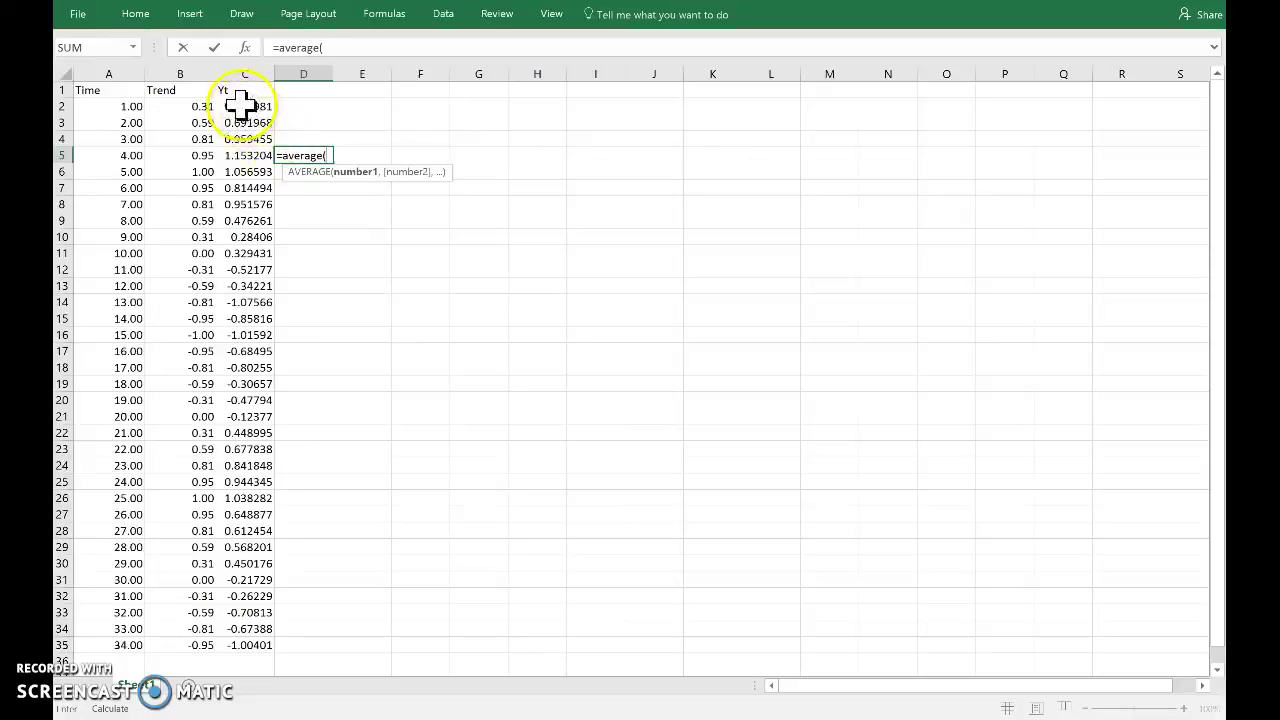
{"action": "left_click_drag", "start_coordinate": [249, 106], "coordinate": [243, 205]}
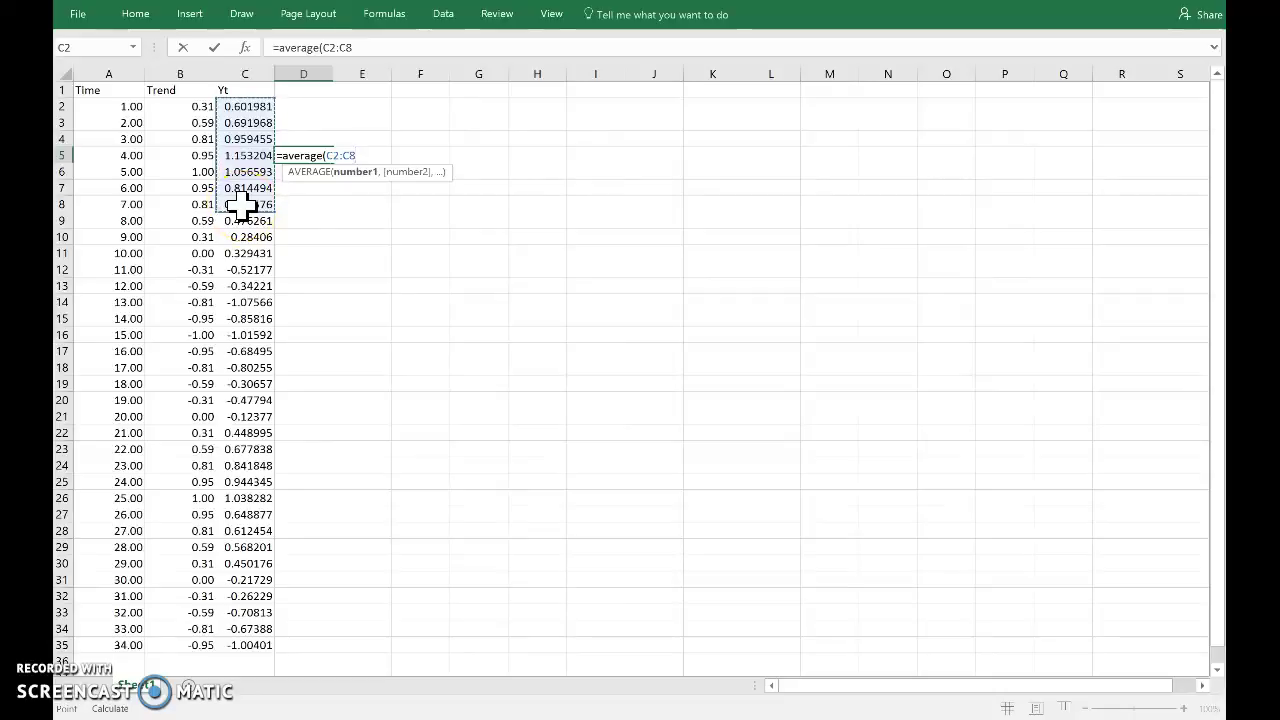
{"action": "type", "text": ")"}
{"action": "key", "text": "Return"}
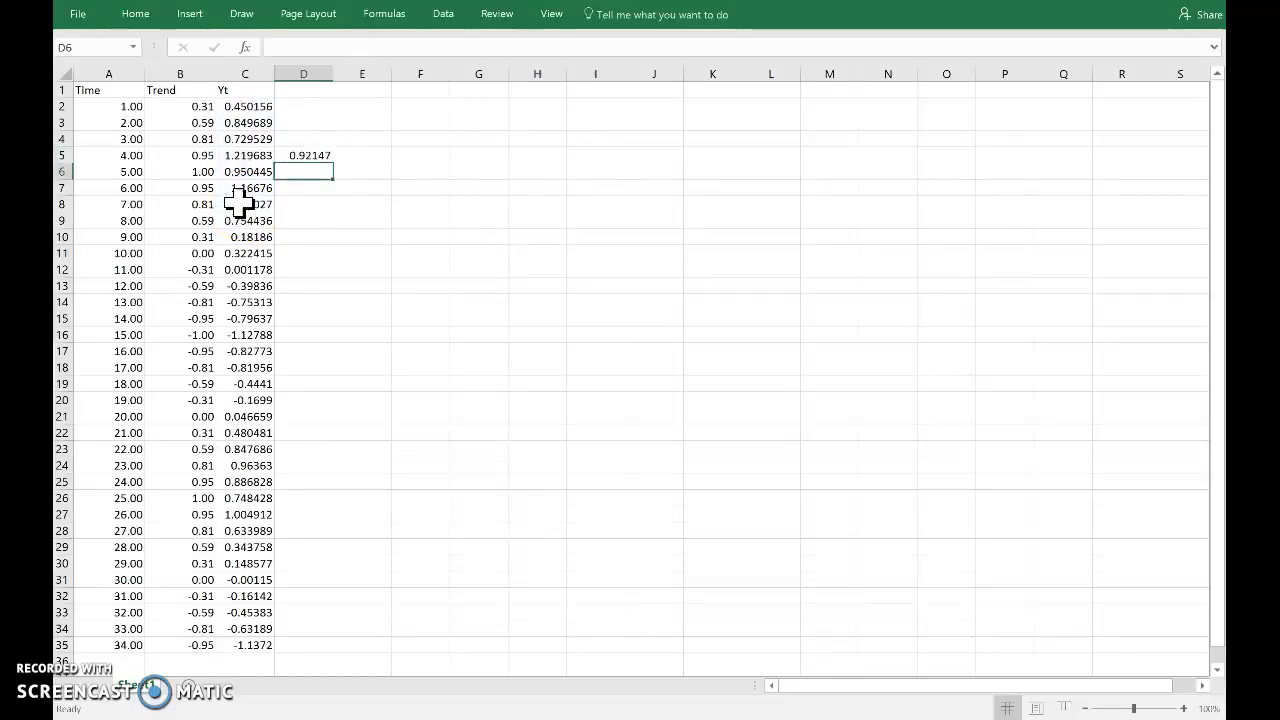
Fill the moving average formula from D5 down to D32 and check the range referenced in the last cell.
{"action": "left_click", "coordinate": [338, 160]}
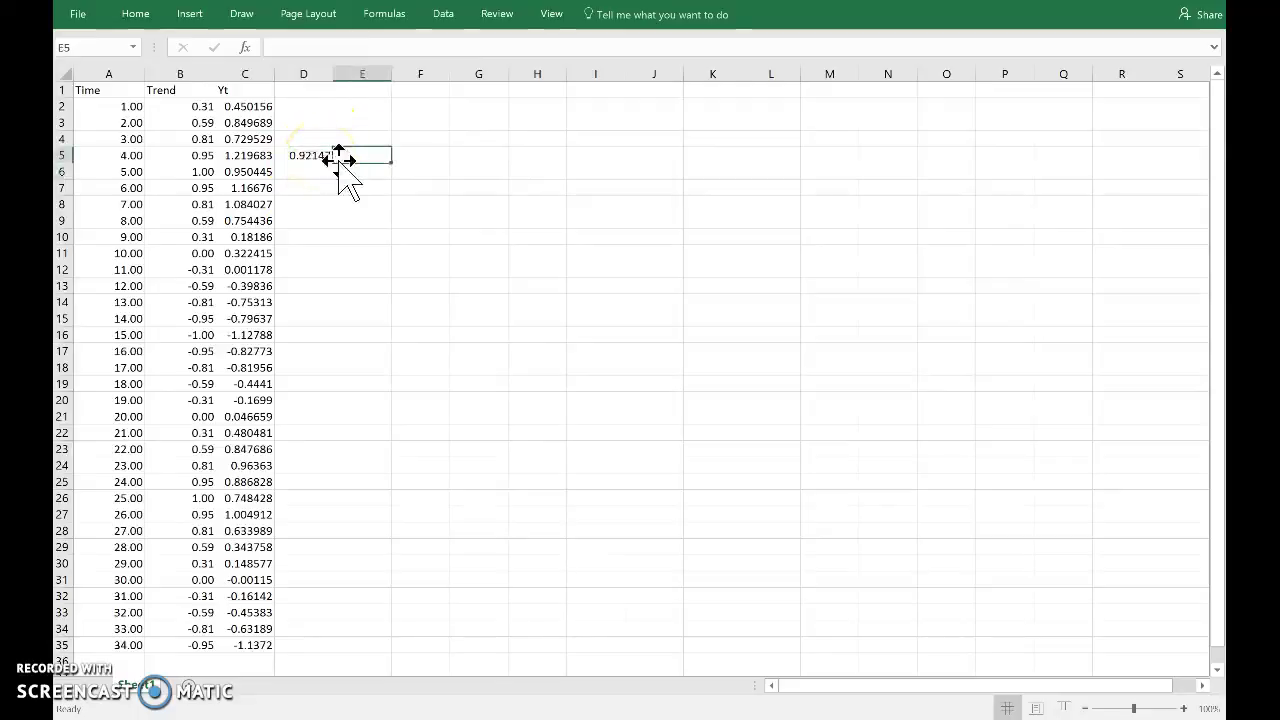
{"action": "left_click", "coordinate": [306, 152]}
{"action": "left_click_drag", "start_coordinate": [332, 163], "coordinate": [315, 598]}
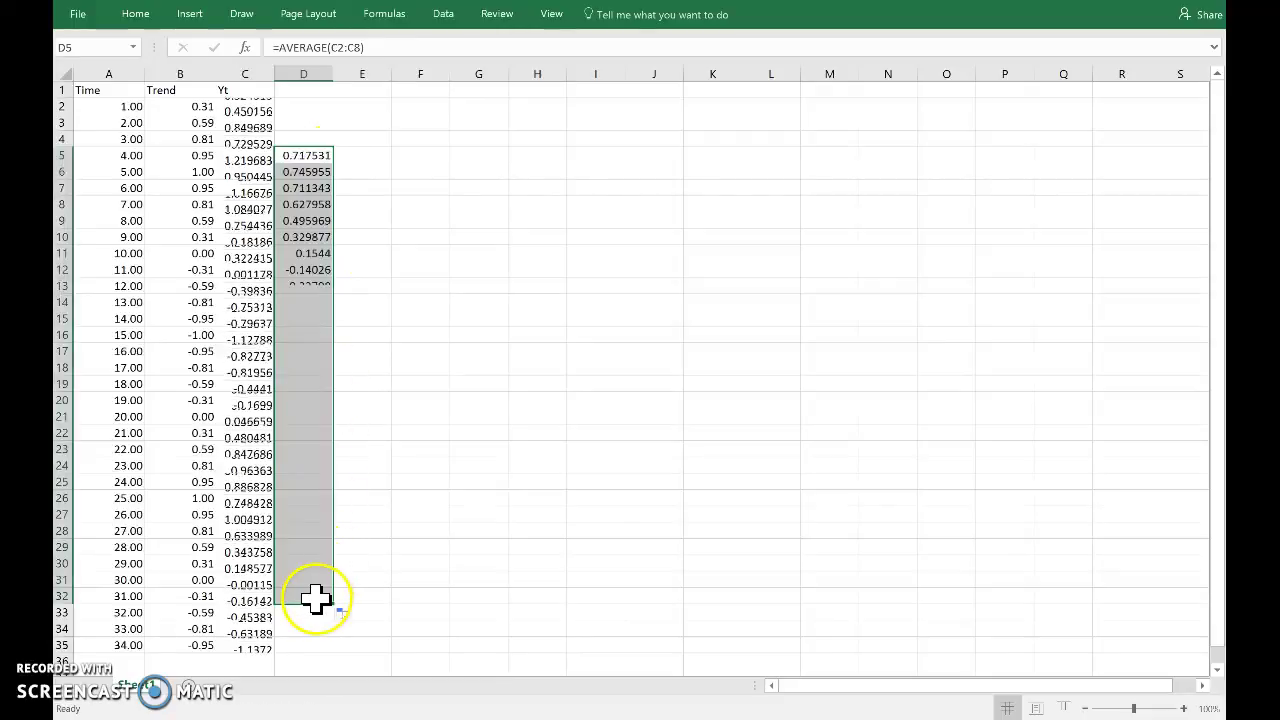
{"action": "double_click", "coordinate": [315, 598]}
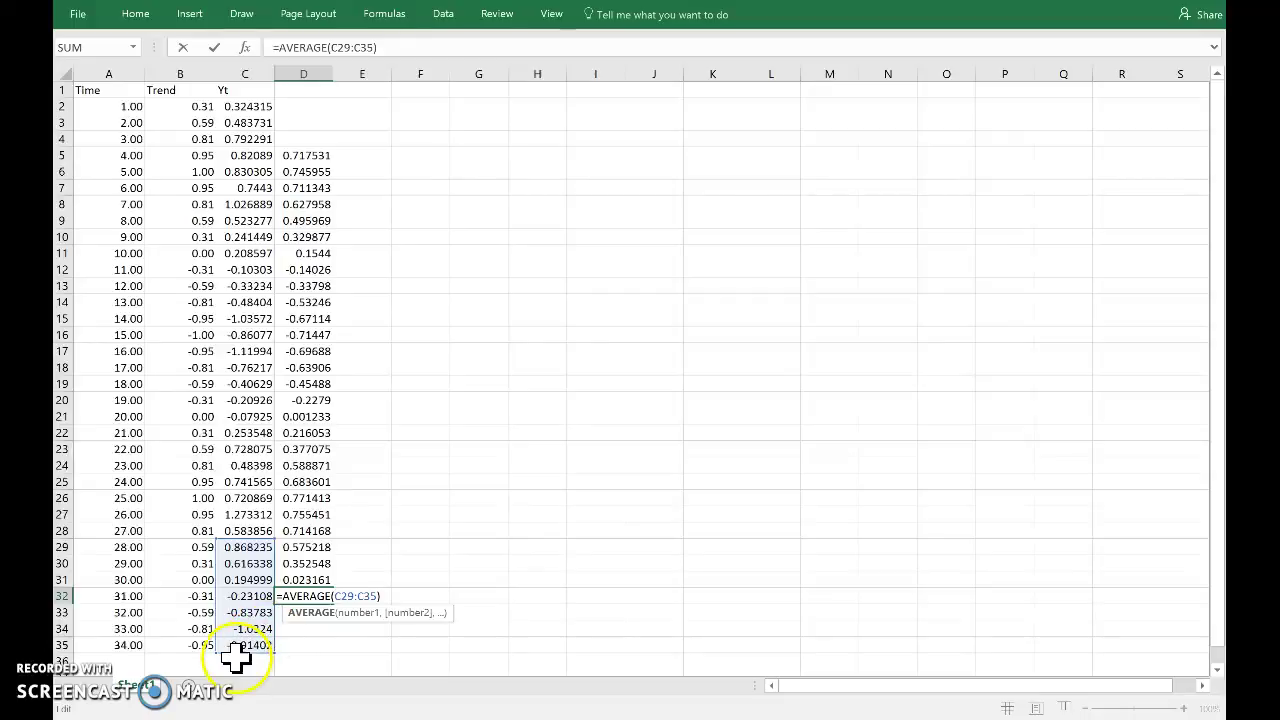
{"action": "left_click_drag", "start_coordinate": [262, 652], "coordinate": [262, 655]}
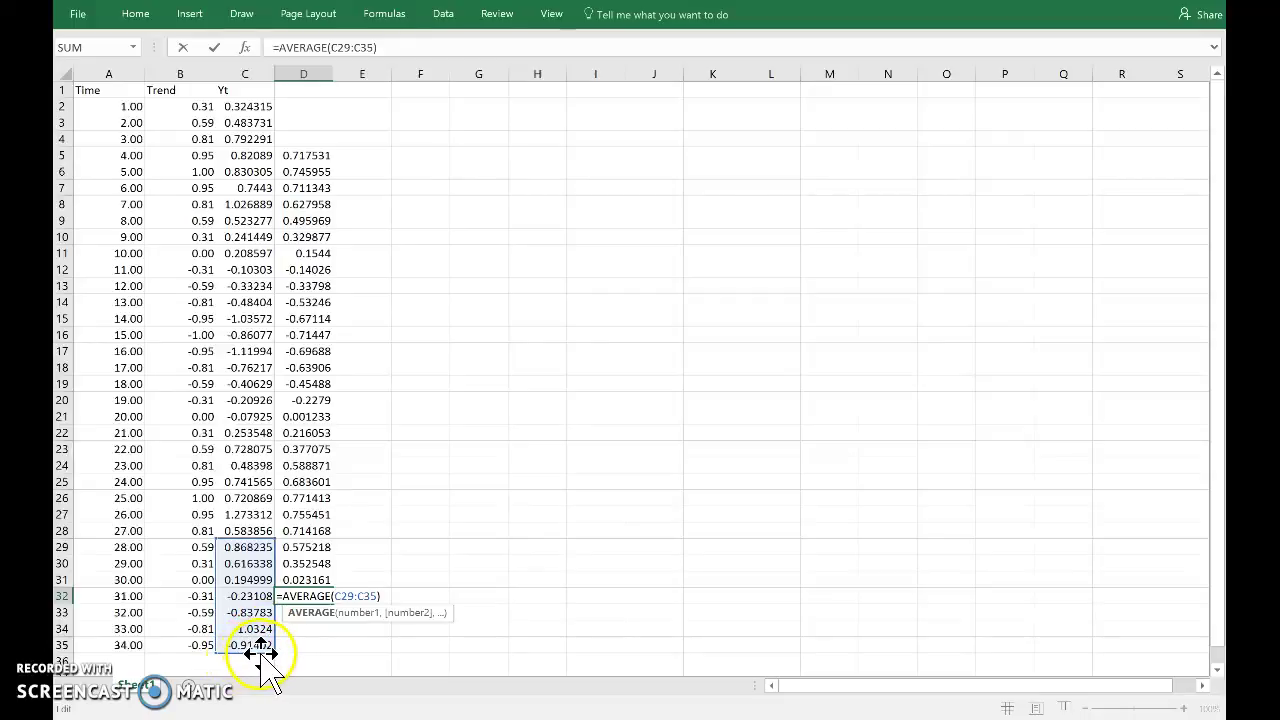
Enter a trailing seven-point moving average of Yt in E8 with the formula =AVERAGE(C2:C8).
{"action": "left_click", "coordinate": [363, 190]}
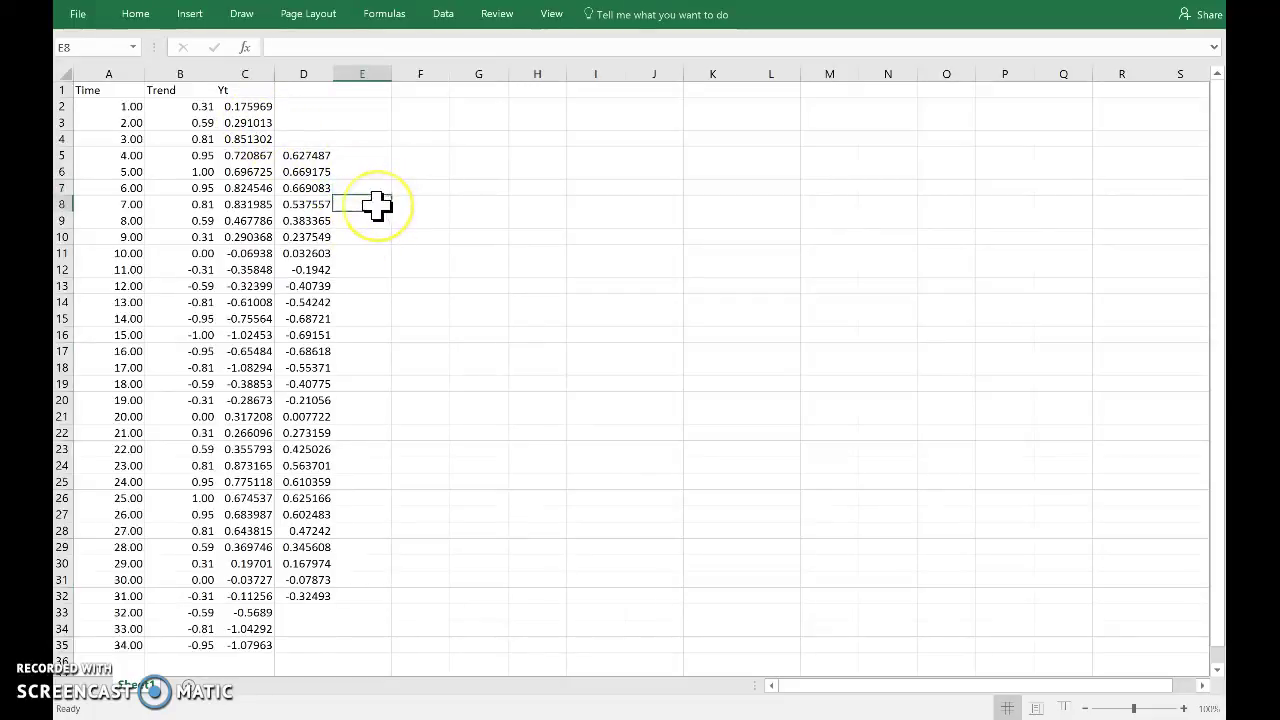
{"action": "type", "text": "=a"}
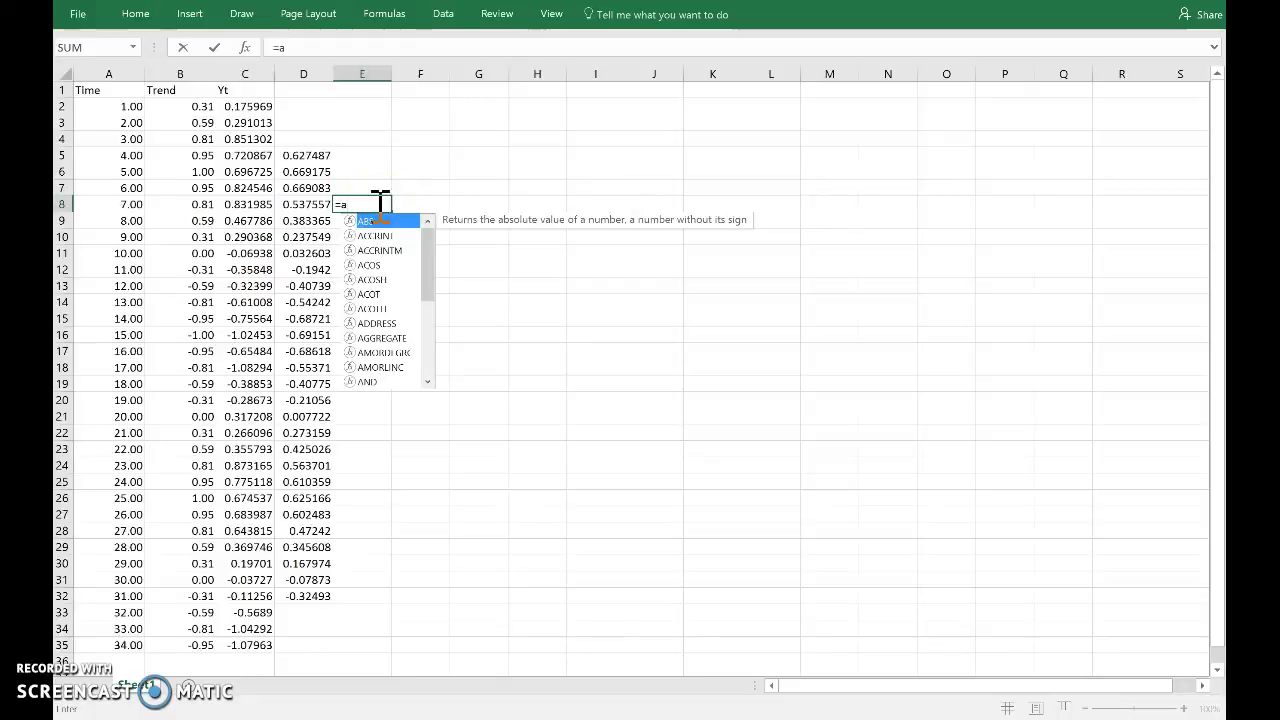
{"action": "type", "text": "verage"}
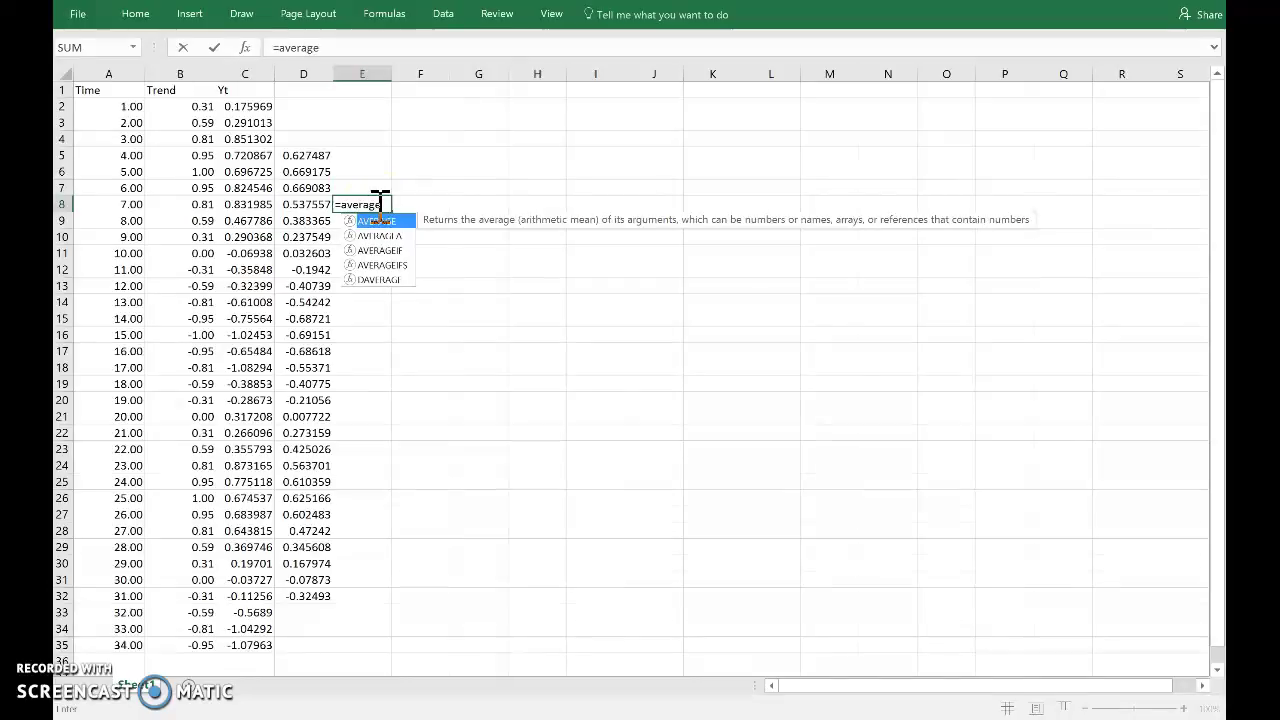
{"action": "type", "text": "("}
{"action": "left_click_drag", "start_coordinate": [248, 204], "coordinate": [251, 106]}
{"action": "key", "text": "Return"}
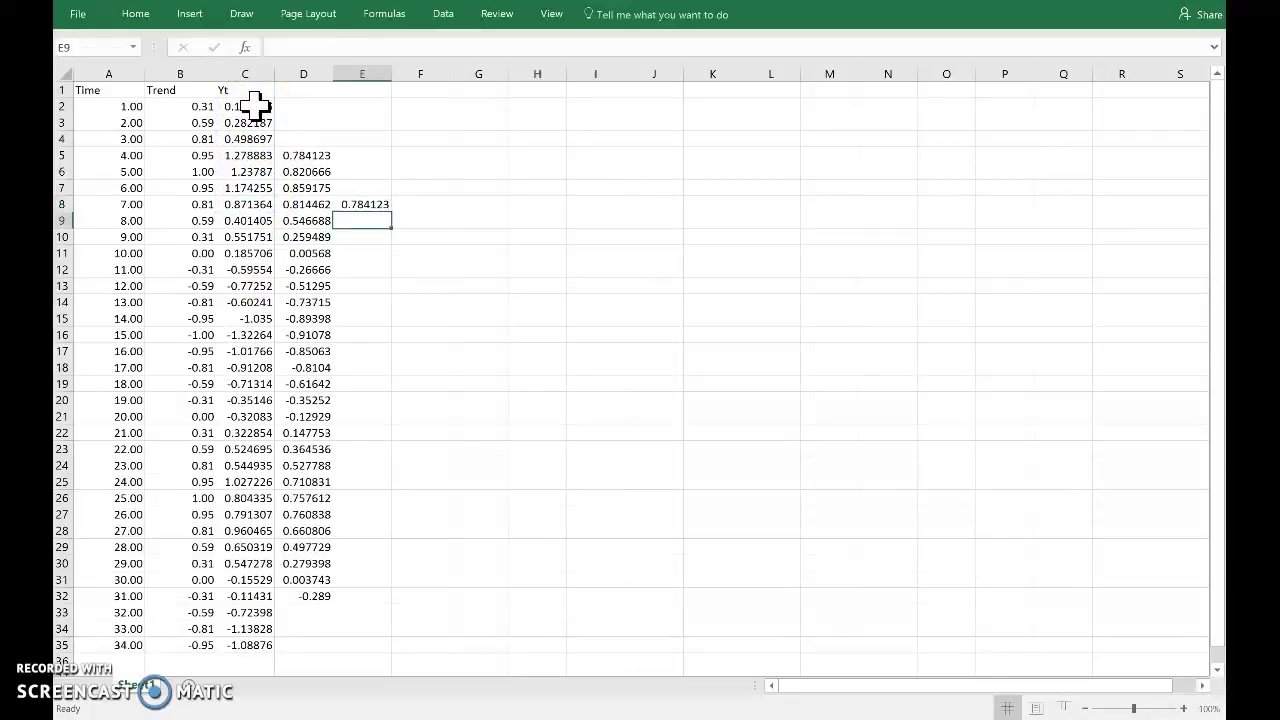
Fill the trailing average formula from E8 down to E35 and check the last cell's formula.
{"action": "left_click", "coordinate": [378, 206]}
{"action": "left_click_drag", "start_coordinate": [391, 212], "coordinate": [379, 652]}
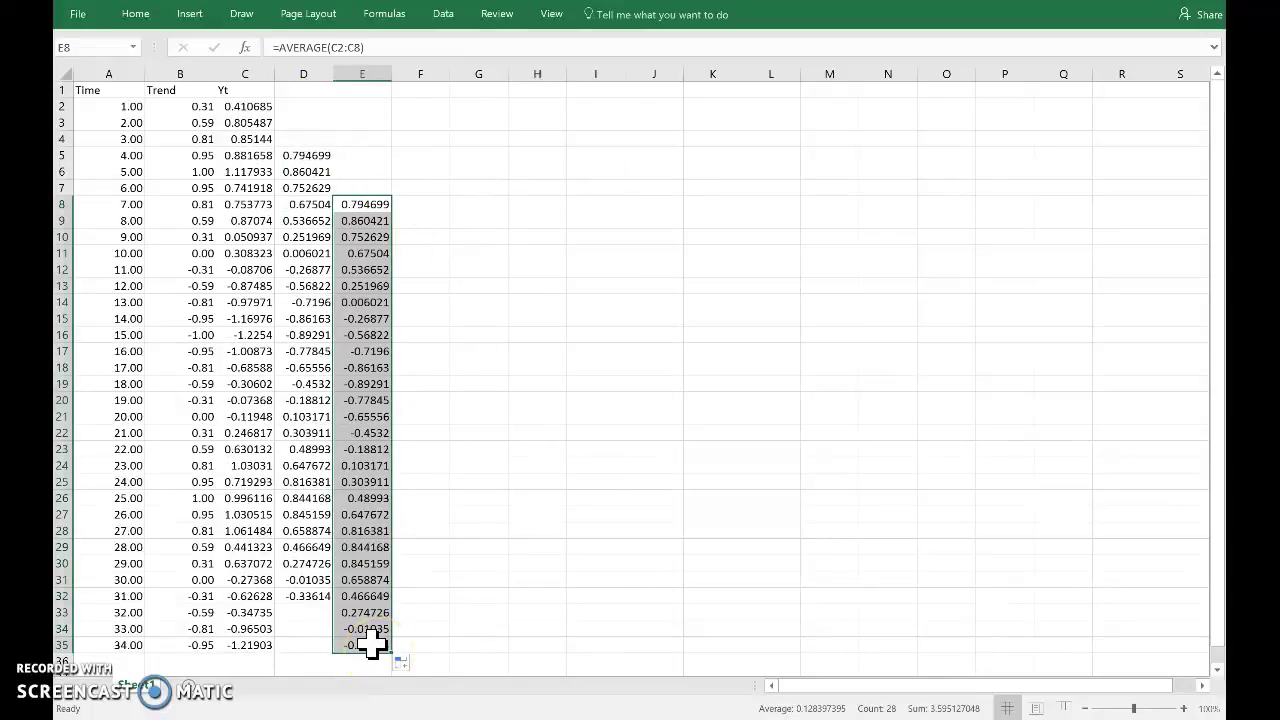
{"action": "left_click", "coordinate": [371, 645]}
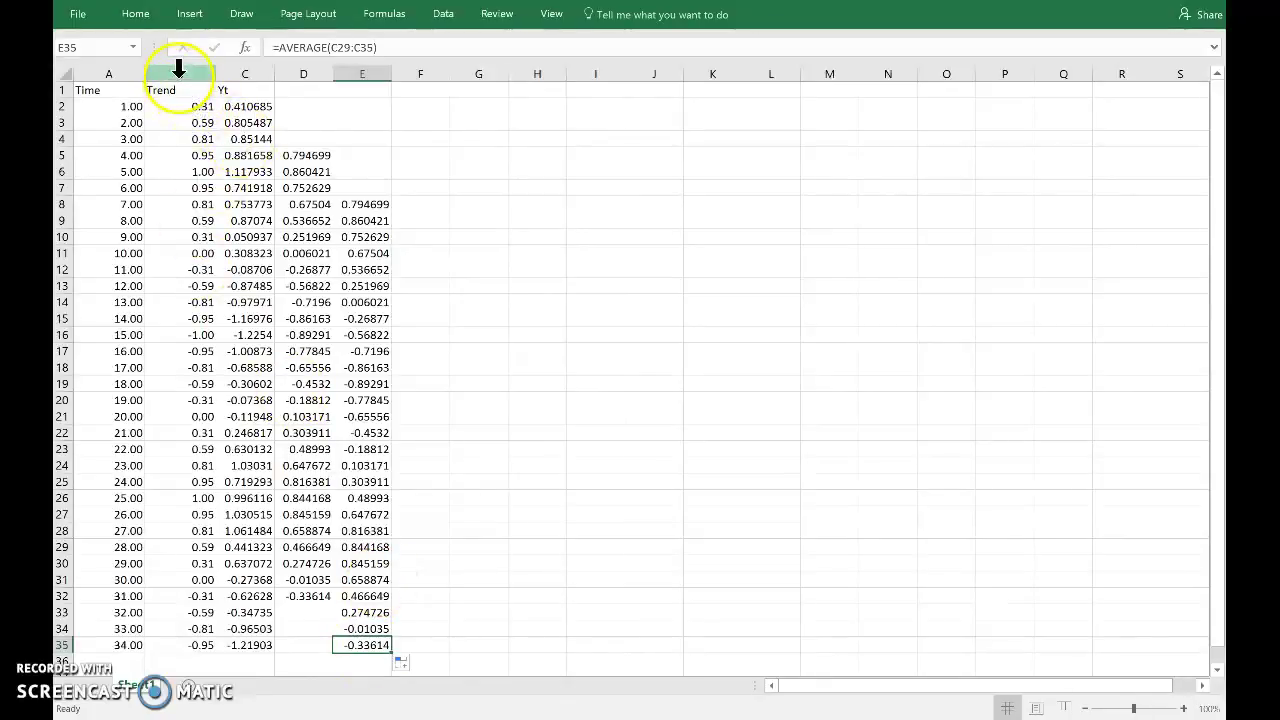
Plot columns B through E as a basic 2-D line chart and enlarge it to span about columns D to P, rows 2 to 35.
{"action": "left_click_drag", "start_coordinate": [179, 72], "coordinate": [343, 76]}
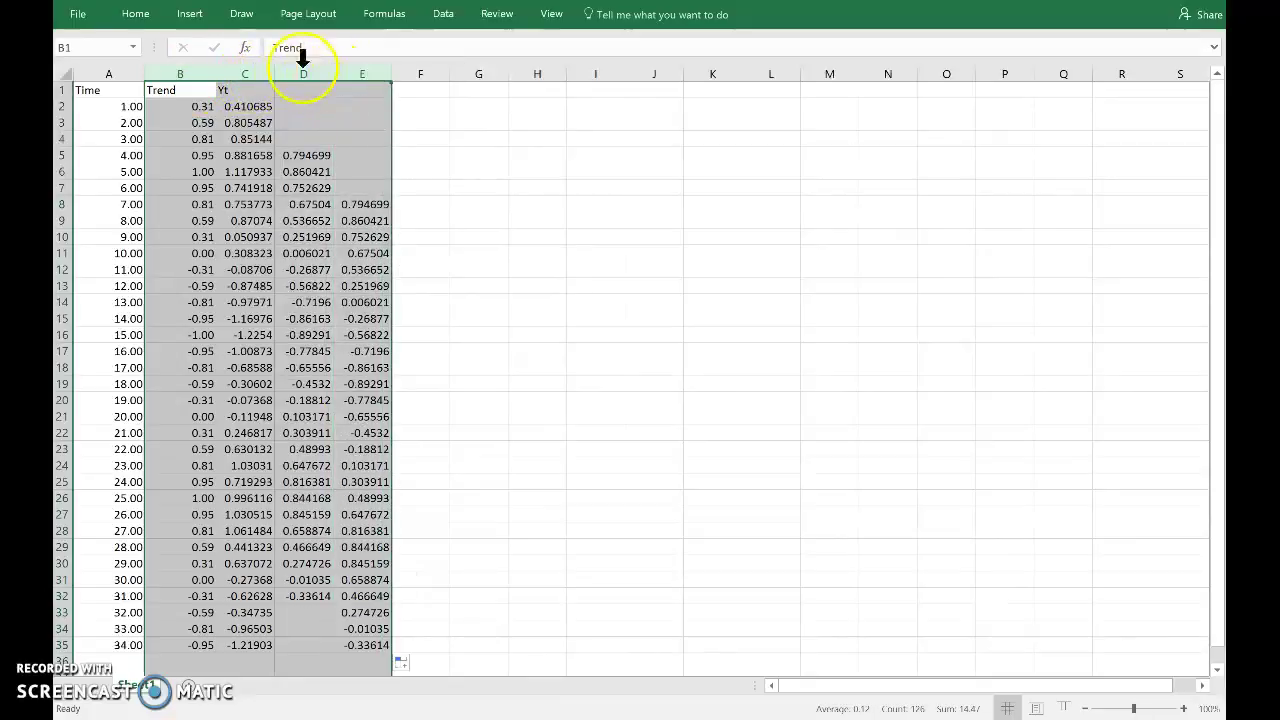
{"action": "left_click", "coordinate": [190, 14]}
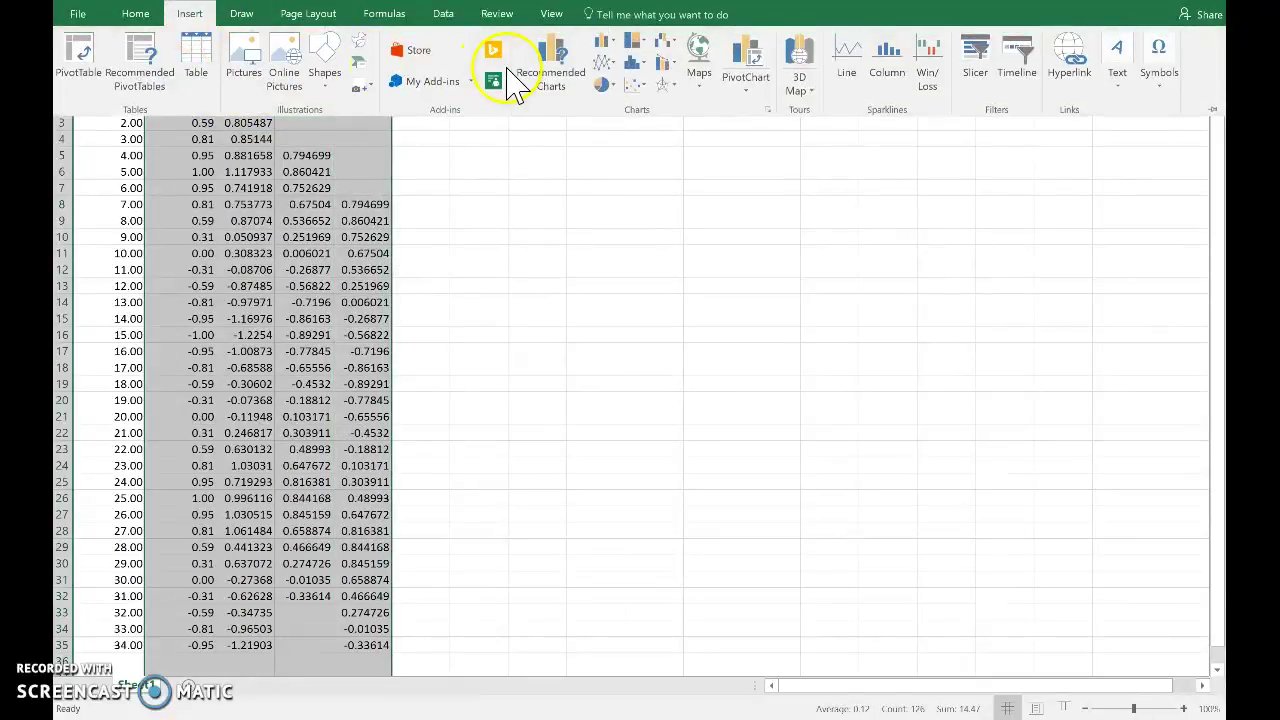
{"action": "left_click", "coordinate": [603, 62]}
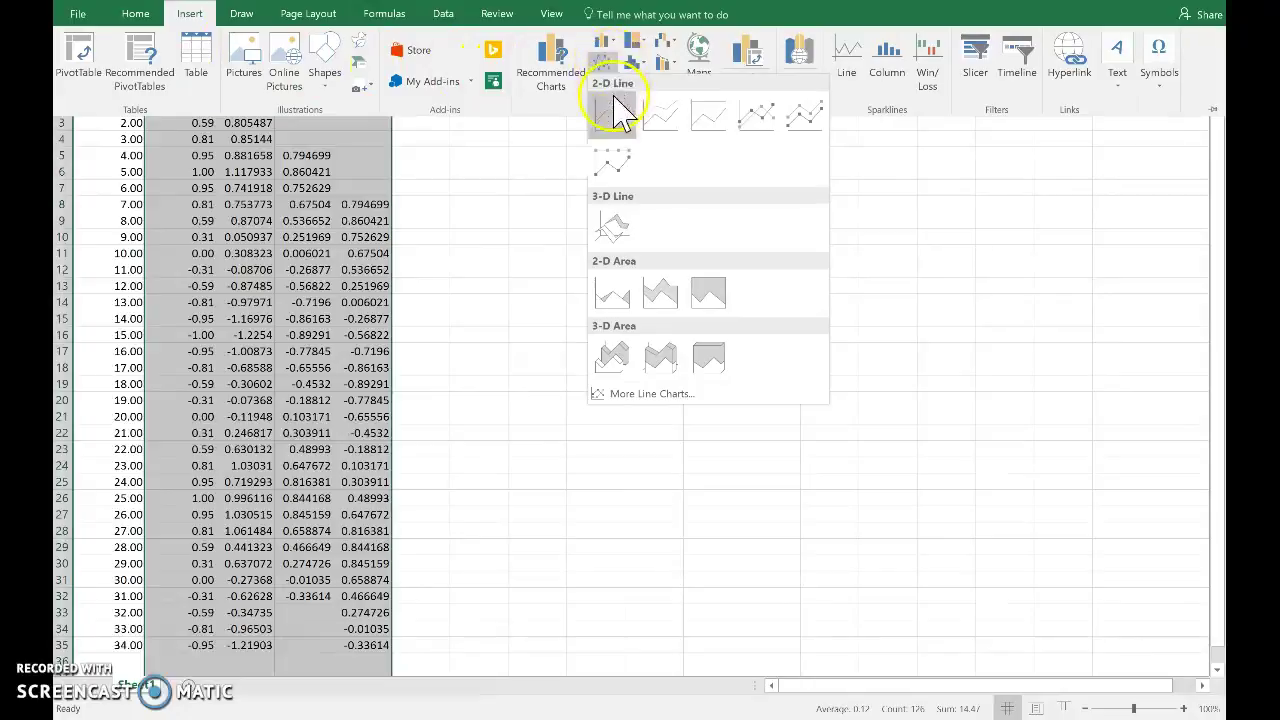
{"action": "left_click", "coordinate": [613, 104]}
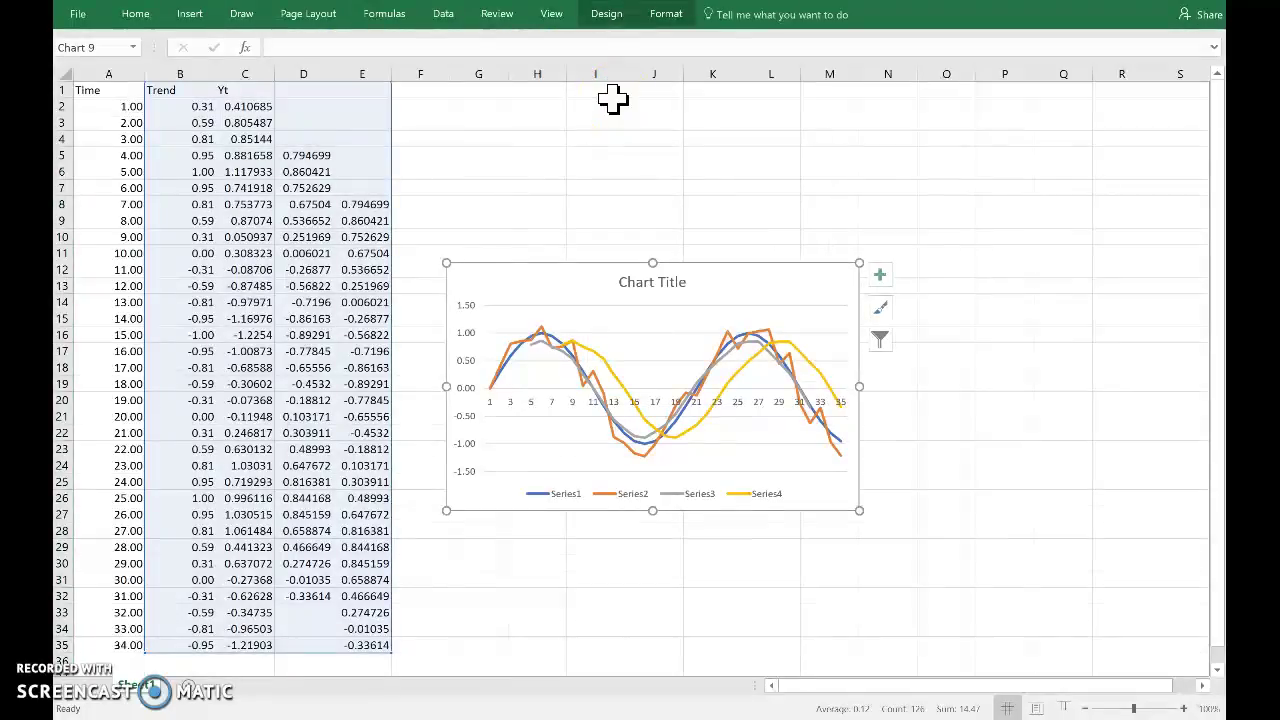
{"action": "left_click_drag", "start_coordinate": [447, 262], "coordinate": [273, 110]}
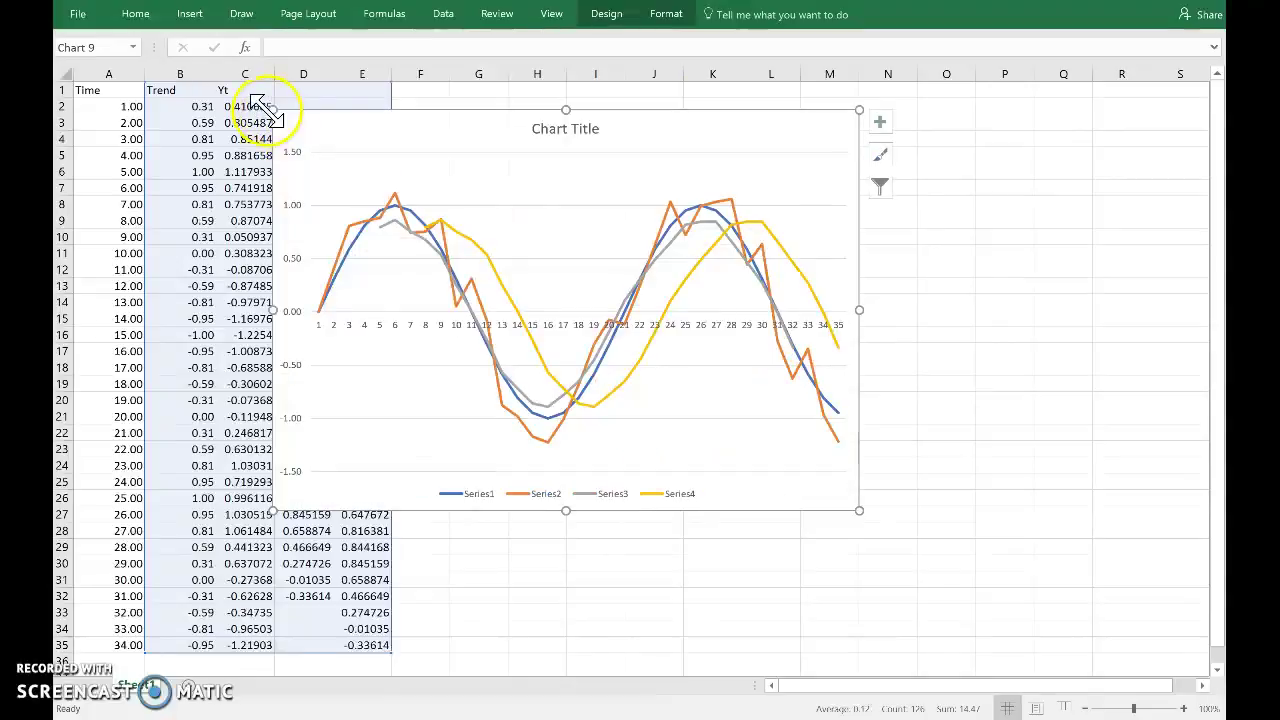
{"action": "left_click_drag", "start_coordinate": [859, 511], "coordinate": [1036, 641]}
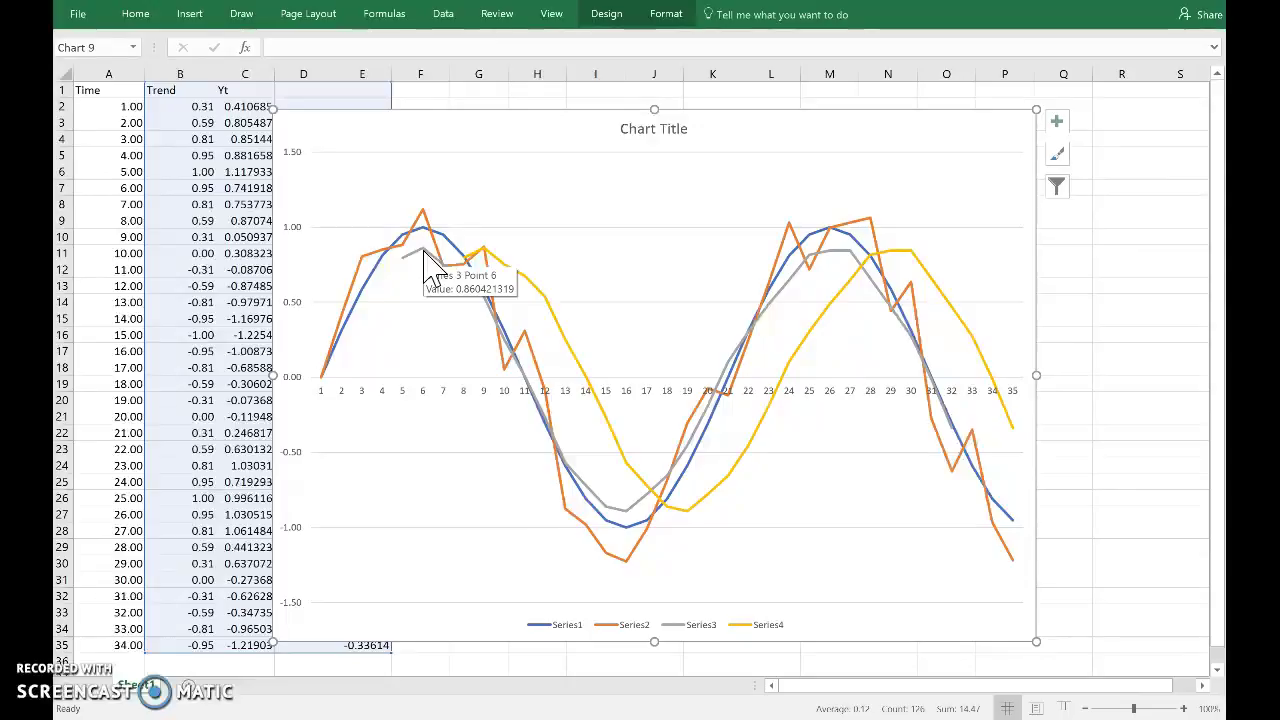
{"action": "left_click", "coordinate": [443, 329]}
{"action": "left_click", "coordinate": [425, 240]}
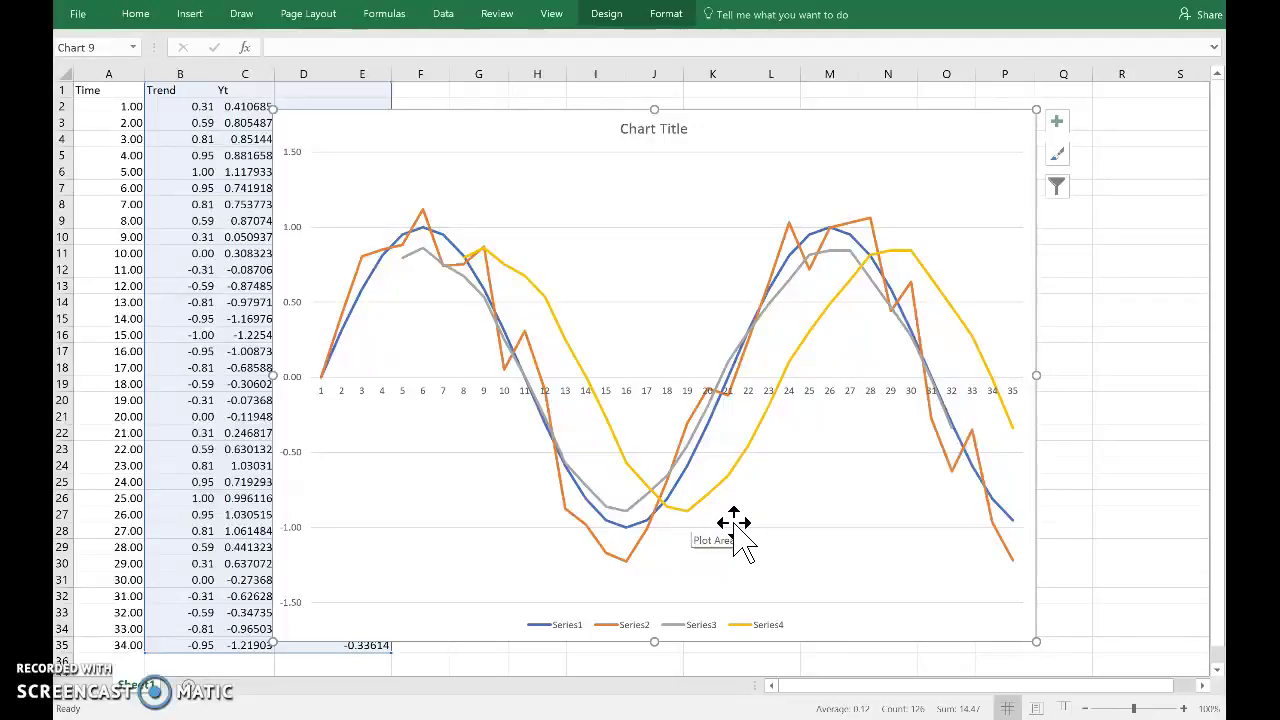
{"action": "left_click", "coordinate": [857, 302]}
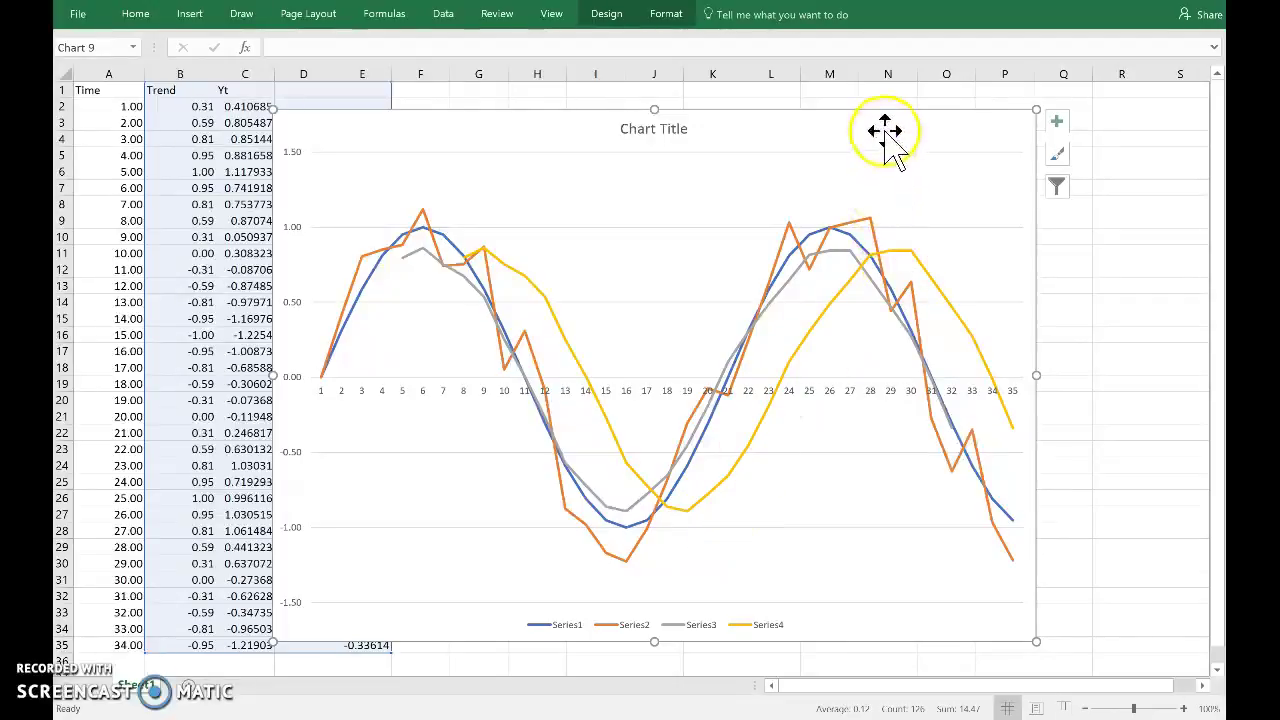
{"action": "left_click", "coordinate": [858, 148]}
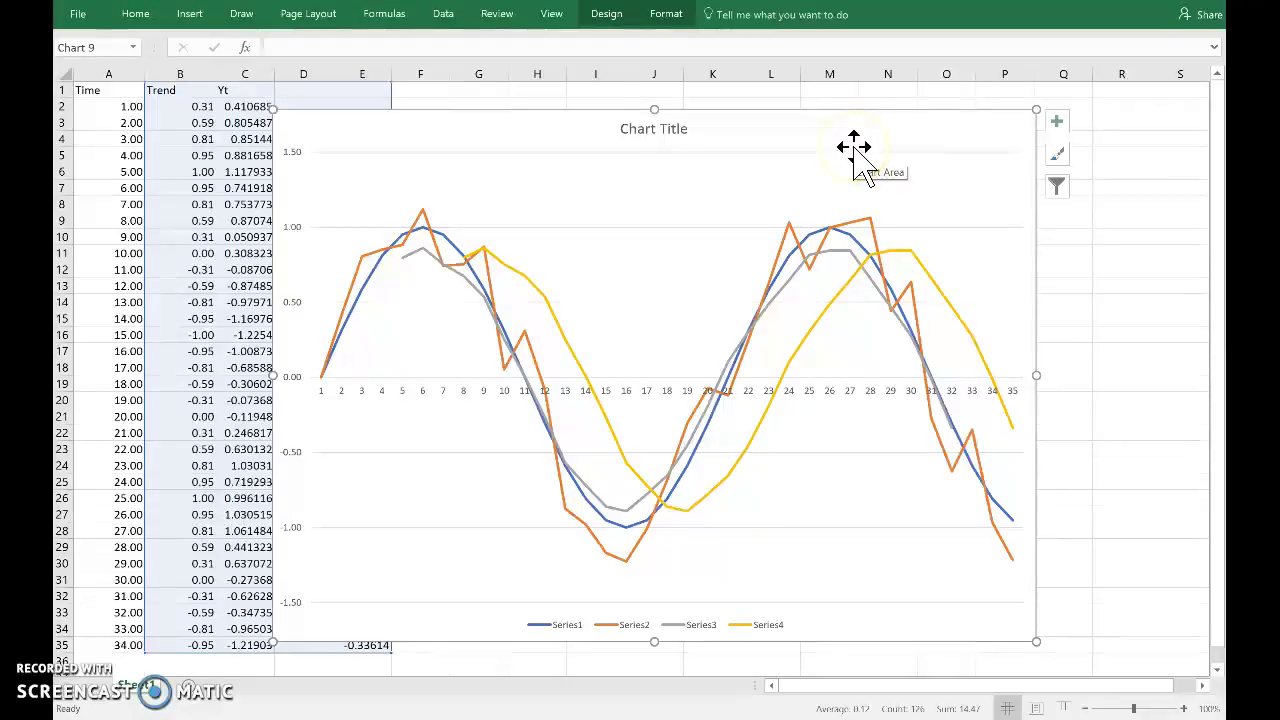